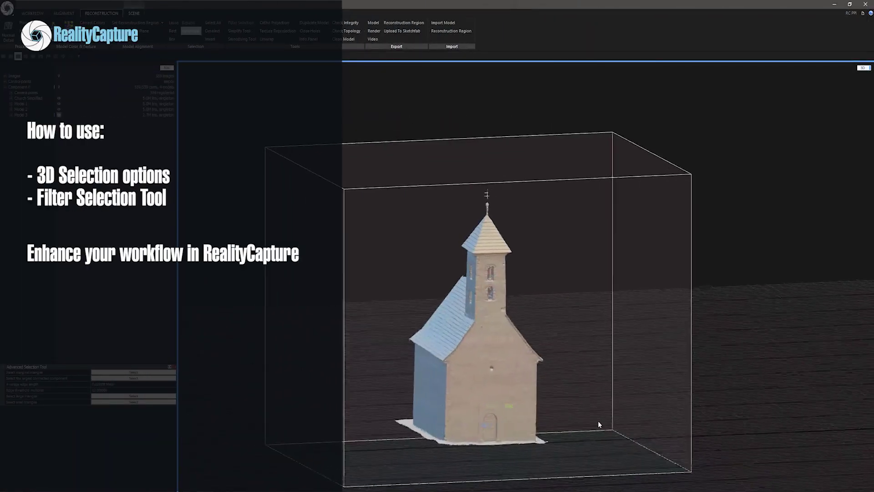
Orbit the raw scan to inspect the tower, nave roof and both sides of the church
{"action": "scroll", "coordinate": [599, 425], "scroll_direction": "up", "scroll_amount": 10}
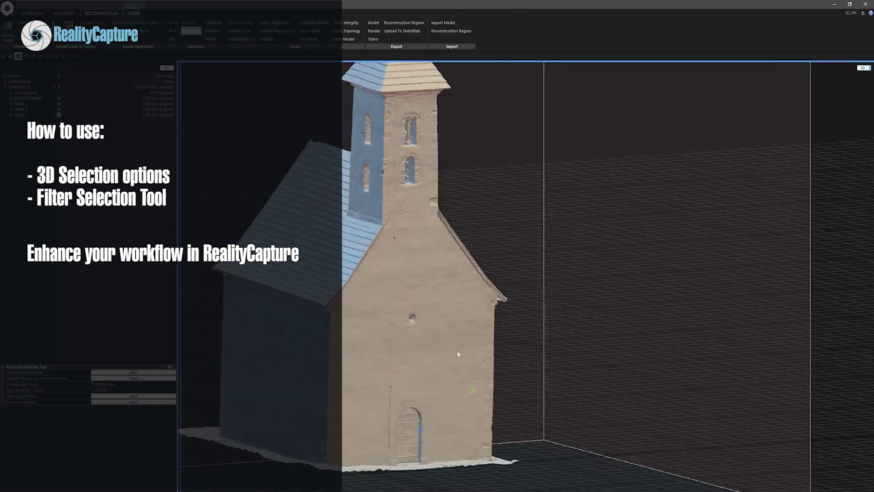
{"action": "left_click_drag", "start_coordinate": [384, 300], "coordinate": [481, 412]}
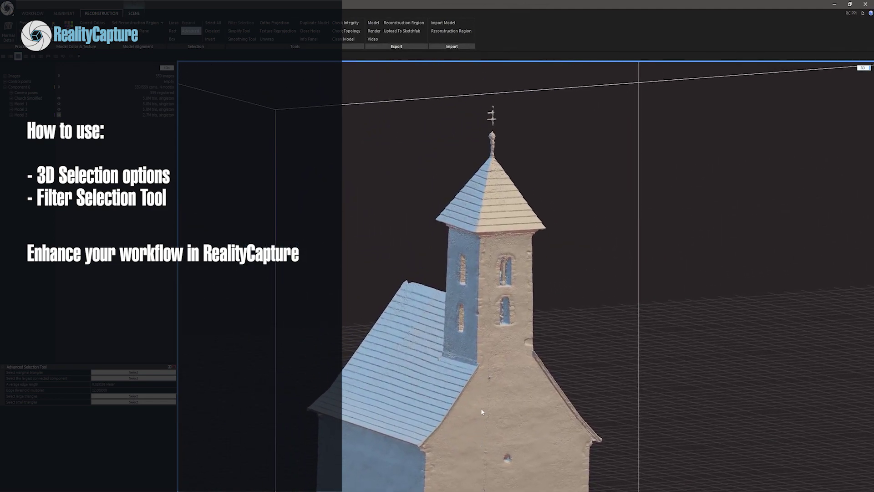
{"action": "left_click_drag", "start_coordinate": [499, 310], "coordinate": [54, 360]}
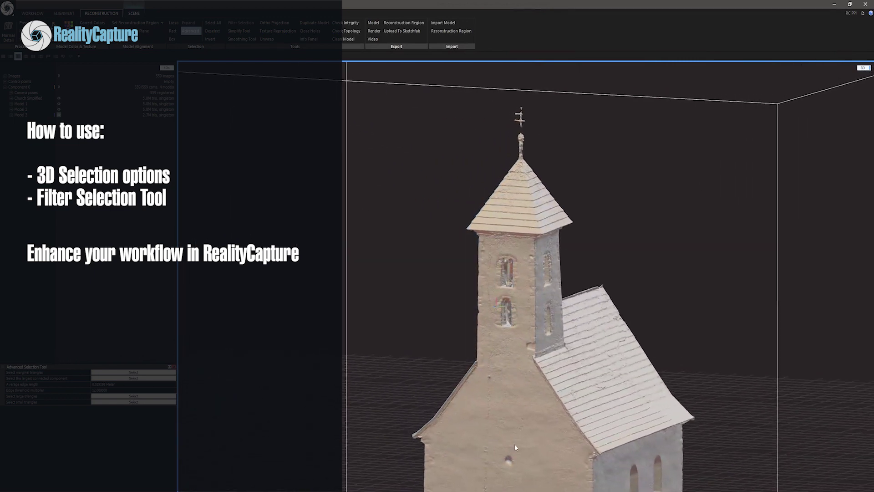
{"action": "left_click_drag", "start_coordinate": [515, 444], "coordinate": [438, 291]}
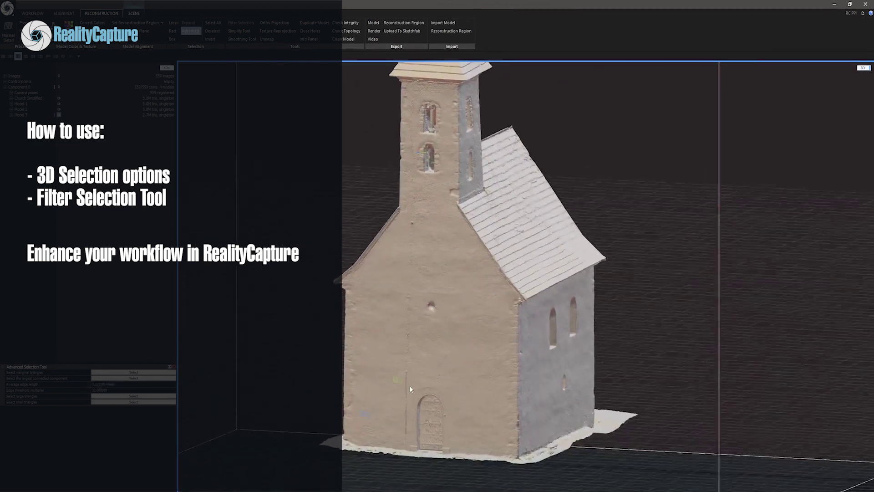
{"action": "left_click_drag", "start_coordinate": [410, 389], "coordinate": [623, 385]}
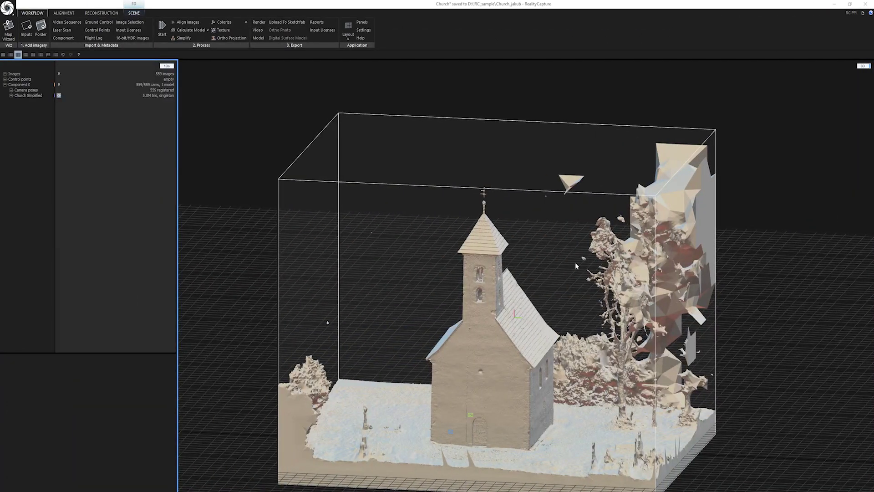
{"action": "mouse_move", "coordinate": [555, 266]}
{"action": "left_mouse_down"}
{"action": "mouse_move", "coordinate": [738, 273]}
{"action": "mouse_move", "coordinate": [758, 279]}
{"action": "mouse_move", "coordinate": [759, 302]}
{"action": "mouse_move", "coordinate": [718, 332]}
{"action": "mouse_move", "coordinate": [619, 349]}
{"action": "mouse_move", "coordinate": [561, 331]}
{"action": "mouse_move", "coordinate": [549, 299]}
{"action": "mouse_move", "coordinate": [559, 274]}
{"action": "left_mouse_up"}
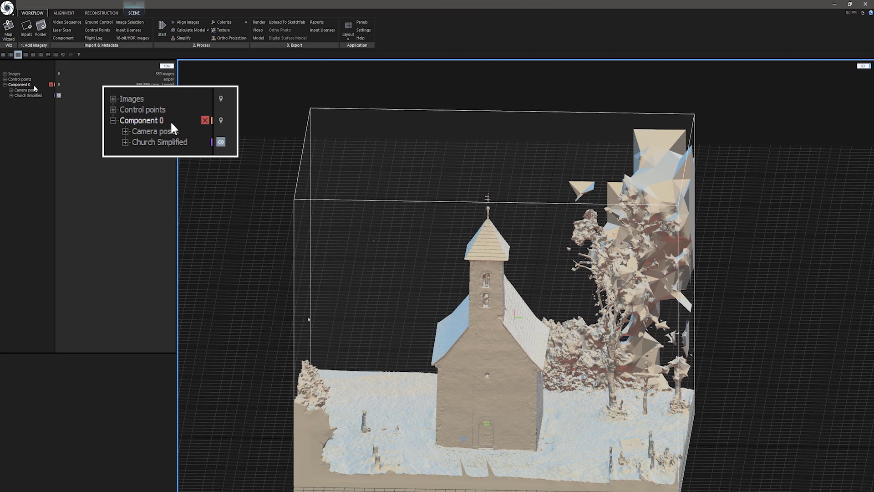
Open the Advanced Selection Tool from the Reconstruction tab's Selection group
{"action": "left_click", "coordinate": [578, 393]}
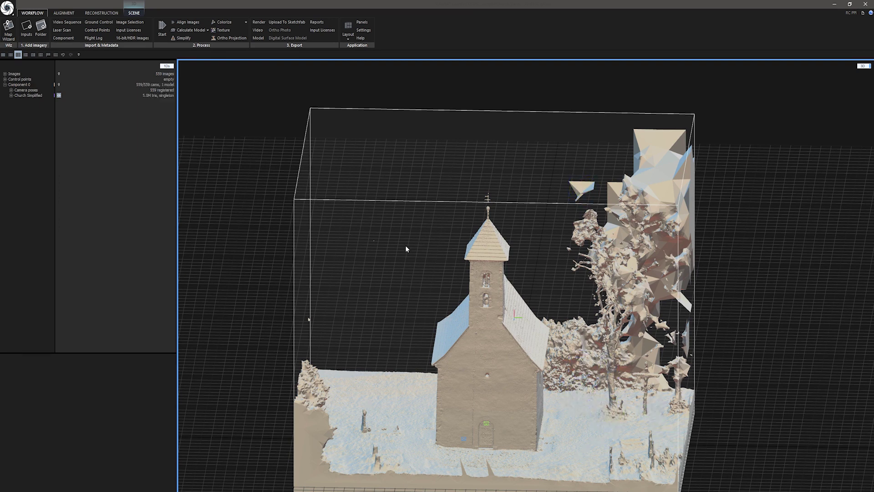
{"action": "scroll", "coordinate": [381, 240], "scroll_direction": "up", "scroll_amount": 3}
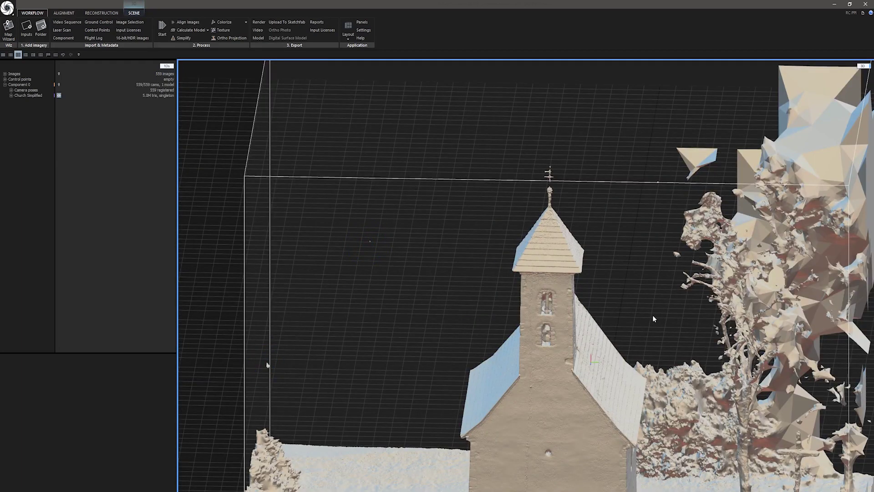
{"action": "scroll", "coordinate": [655, 317], "scroll_direction": "down", "scroll_amount": 5}
{"action": "left_click", "coordinate": [721, 332]}
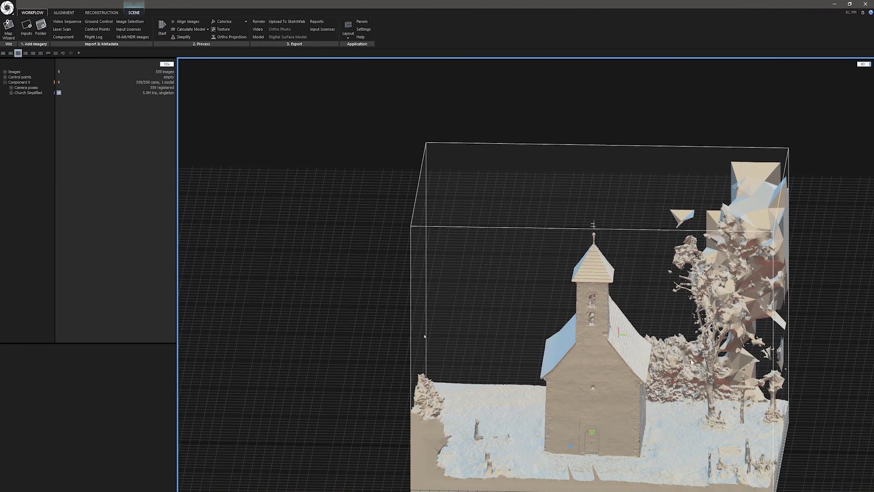
{"action": "mouse_move", "coordinate": [701, 373]}
{"action": "left_mouse_down"}
{"action": "mouse_move", "coordinate": [685, 349]}
{"action": "mouse_move", "coordinate": [663, 355]}
{"action": "mouse_move", "coordinate": [702, 364]}
{"action": "mouse_move", "coordinate": [688, 366]}
{"action": "left_mouse_up"}
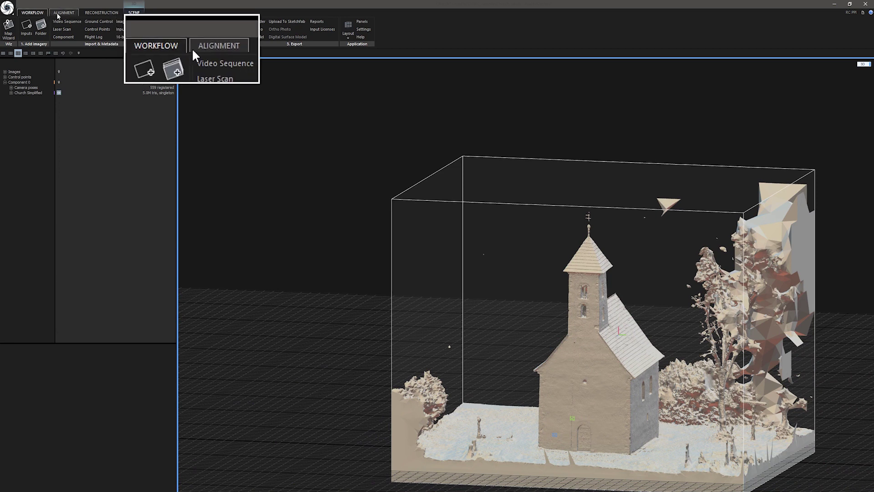
{"action": "left_click", "coordinate": [111, 16]}
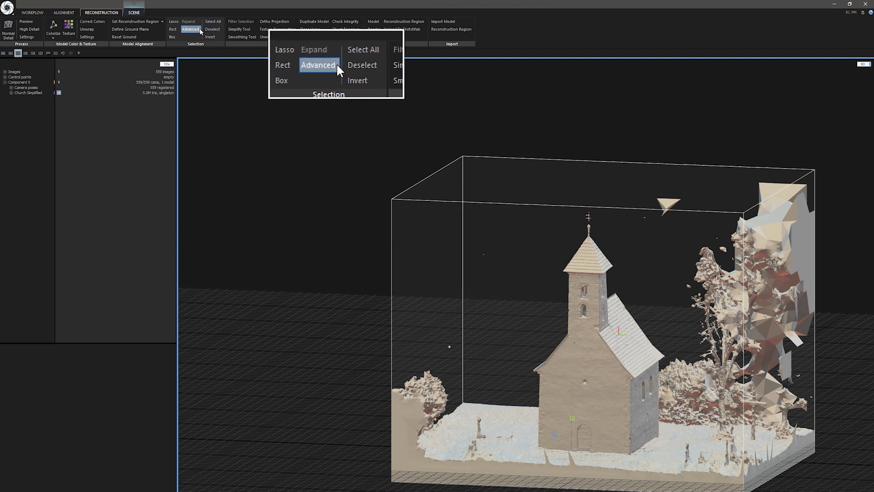
{"action": "left_click", "coordinate": [200, 30]}
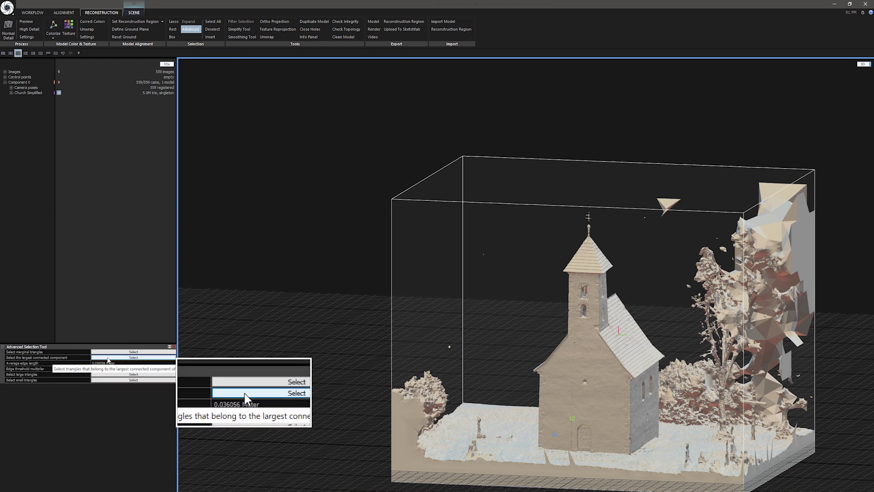
Select the model's largest connected component, then invert the selection onto the stray fragments
{"action": "left_click", "coordinate": [108, 358]}
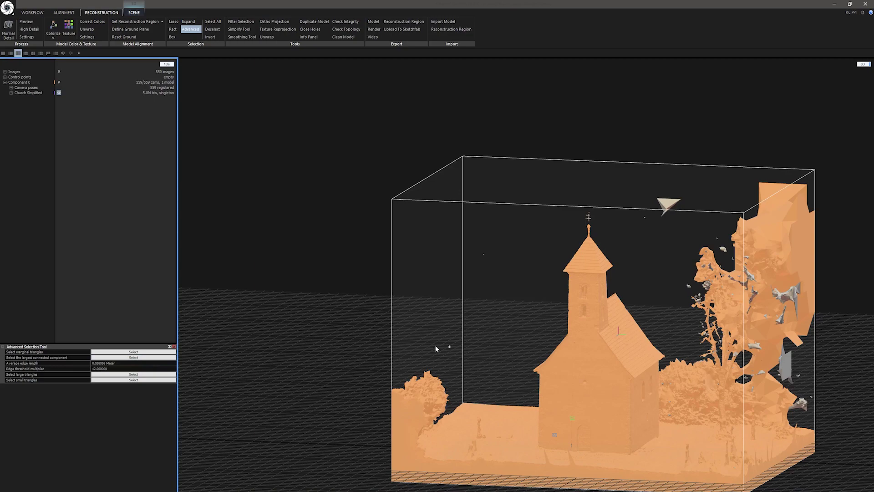
{"action": "mouse_move", "coordinate": [474, 342]}
{"action": "left_mouse_down"}
{"action": "mouse_move", "coordinate": [551, 347]}
{"action": "mouse_move", "coordinate": [480, 349]}
{"action": "left_mouse_up"}
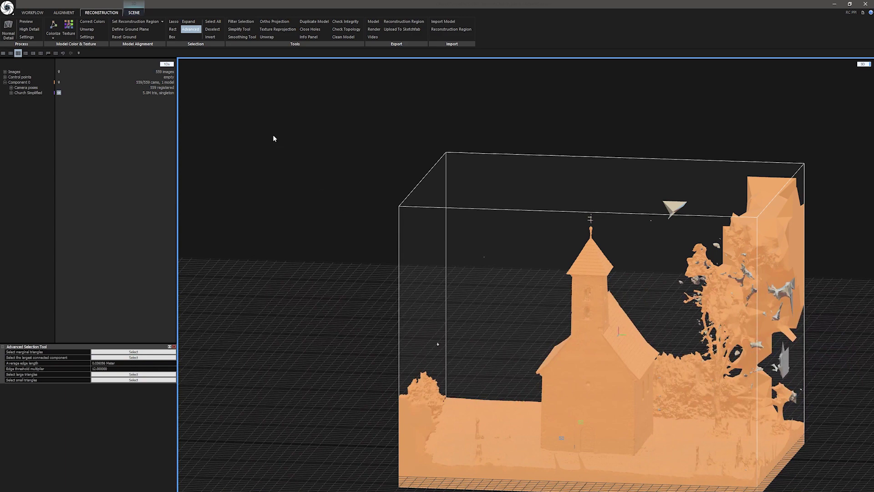
{"action": "left_click", "coordinate": [215, 38]}
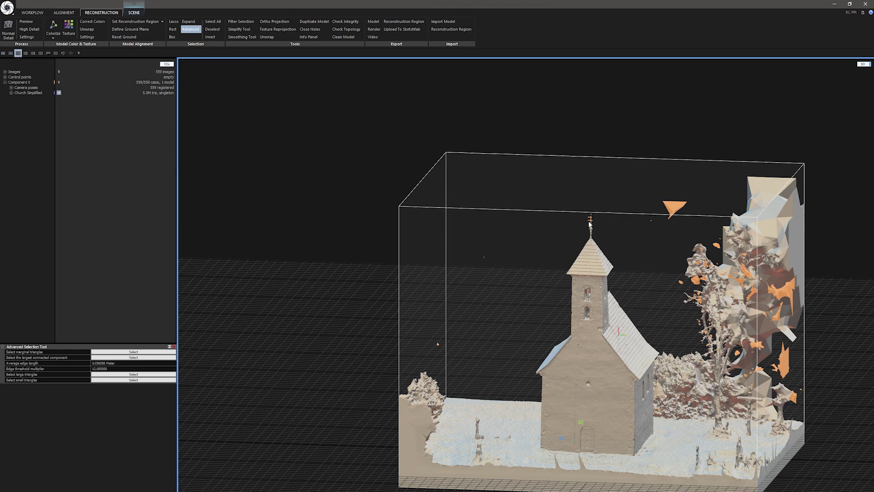
Zoom to the spire and Ctrl-lasso the detached cross to remove it from the selection
{"action": "scroll", "coordinate": [590, 223], "scroll_direction": "up", "scroll_amount": 8}
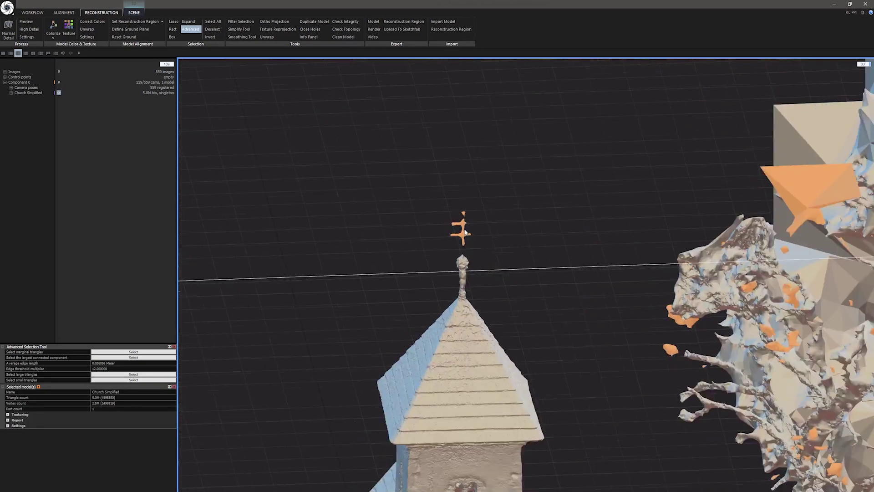
{"action": "scroll", "coordinate": [465, 231], "scroll_direction": "up", "scroll_amount": 3}
{"action": "mouse_move", "coordinate": [492, 268]}
{"action": "left_mouse_down"}
{"action": "mouse_move", "coordinate": [481, 258]}
{"action": "mouse_move", "coordinate": [483, 279]}
{"action": "left_mouse_up"}
{"action": "left_click", "coordinate": [483, 275]}
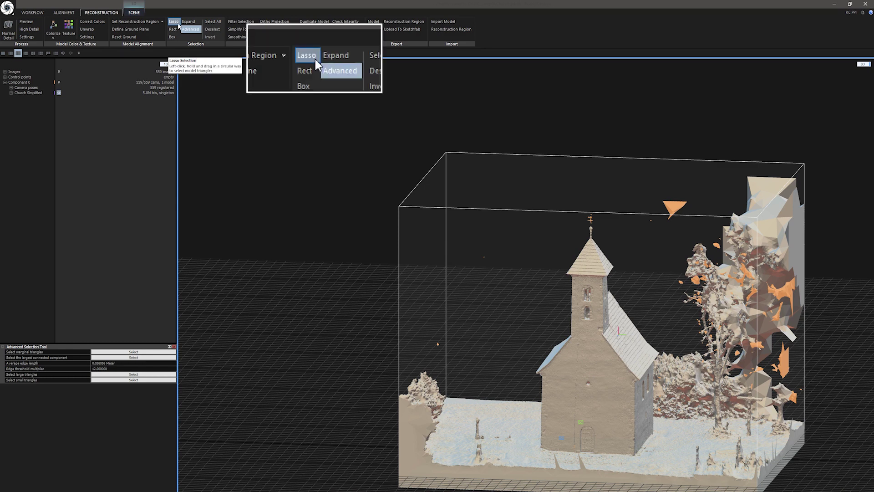
{"action": "left_click", "coordinate": [179, 26]}
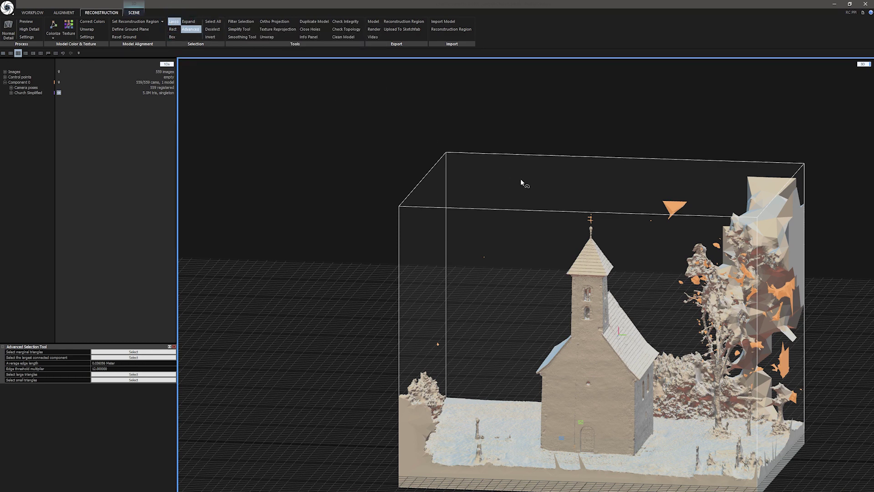
{"action": "scroll", "coordinate": [592, 219], "scroll_direction": "up", "scroll_amount": 6}
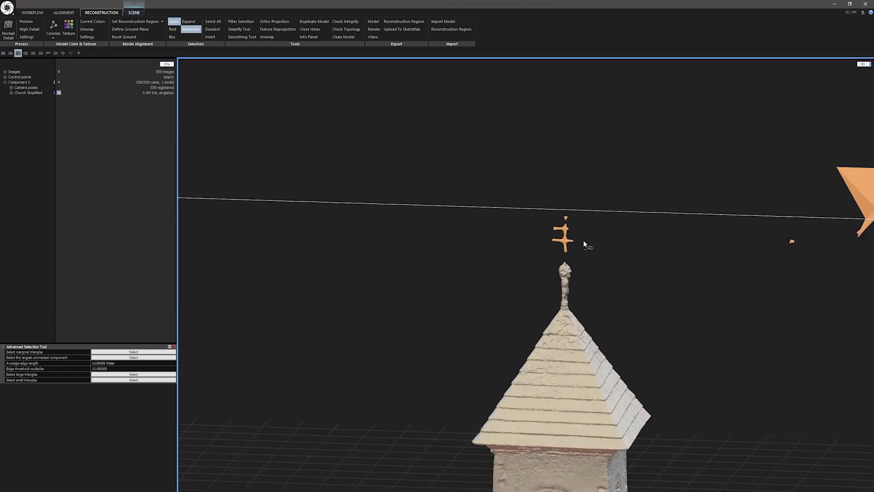
{"action": "key", "text": "shift"}
{"action": "mouse_move", "coordinate": [569, 260]}
{"action": "left_mouse_down", "text": "shift"}
{"action": "mouse_move", "coordinate": [535, 245]}
{"action": "mouse_move", "coordinate": [531, 228]}
{"action": "mouse_move", "coordinate": [536, 207]}
{"action": "mouse_move", "coordinate": [577, 195]}
{"action": "mouse_move", "coordinate": [590, 203]}
{"action": "mouse_move", "coordinate": [578, 252]}
{"action": "mouse_move", "coordinate": [554, 258]}
{"action": "mouse_move", "coordinate": [532, 229]}
{"action": "mouse_move", "coordinate": [542, 207]}
{"action": "mouse_move", "coordinate": [587, 206]}
{"action": "left_mouse_up", "text": "shift"}
{"action": "key", "text": "ctrl"}
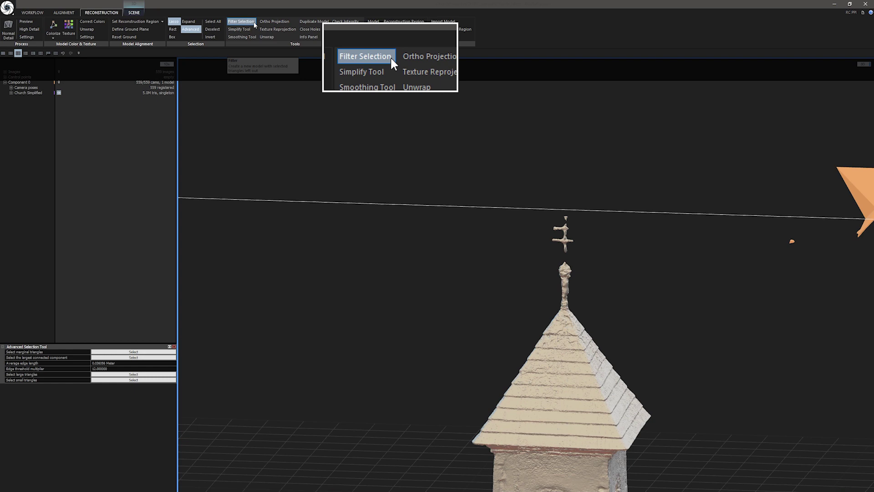
Filter out the selected stray fragments, save with Ctrl+S, and orbit to review the model
{"action": "left_click", "coordinate": [252, 23]}
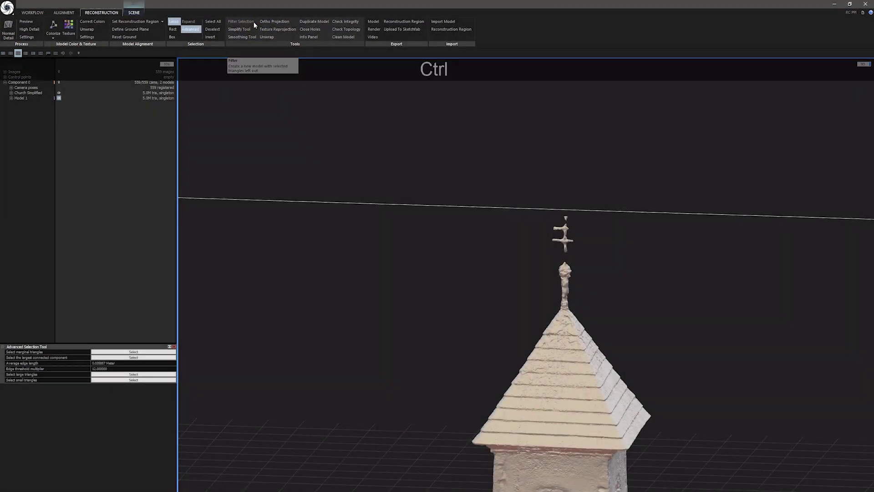
{"action": "key", "text": "ctrl+s"}
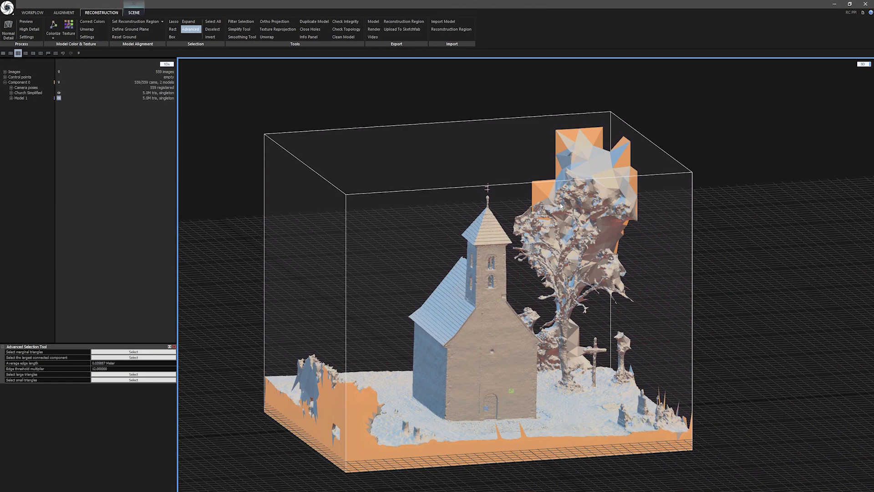
{"action": "left_click_drag", "start_coordinate": [561, 205], "coordinate": [681, 224]}
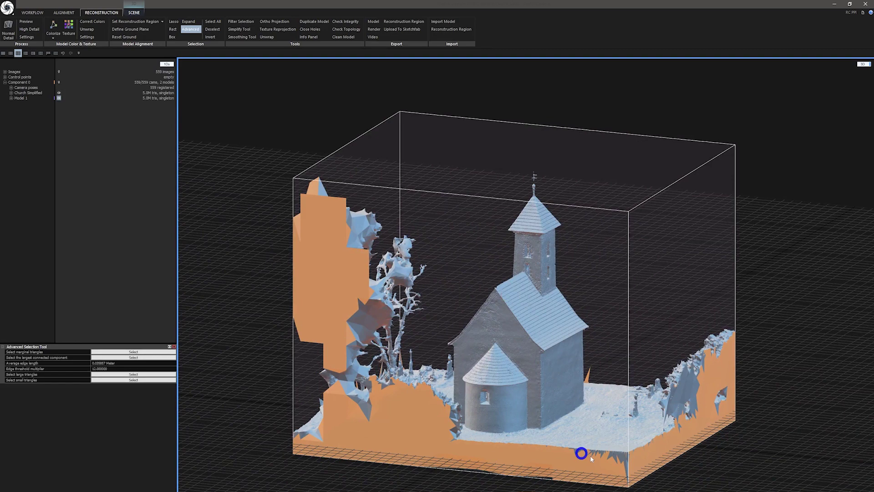
{"action": "left_click_drag", "start_coordinate": [648, 428], "coordinate": [457, 419]}
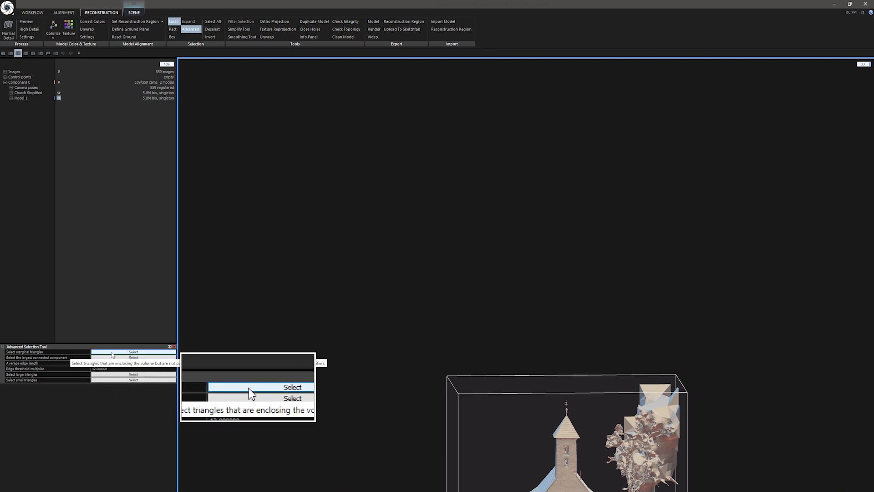
Select the marginal triangles and filter them out into a new Model 2
{"action": "left_click", "coordinate": [112, 353]}
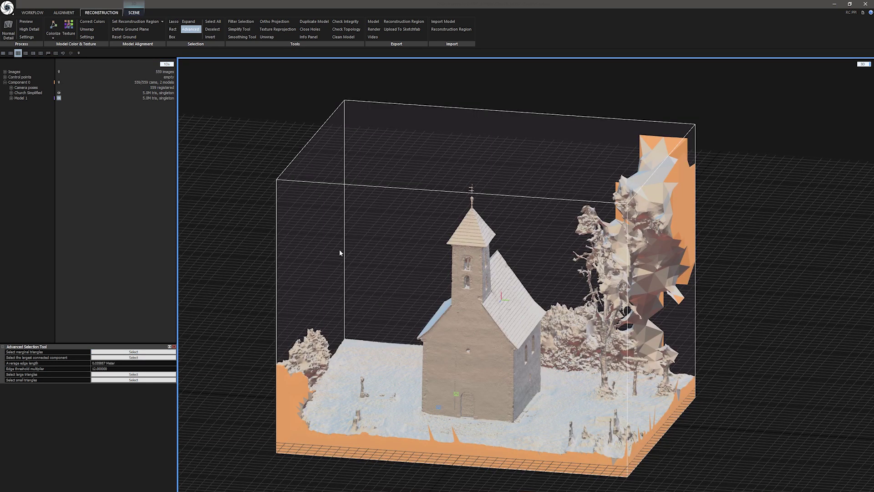
{"action": "left_click", "coordinate": [254, 21]}
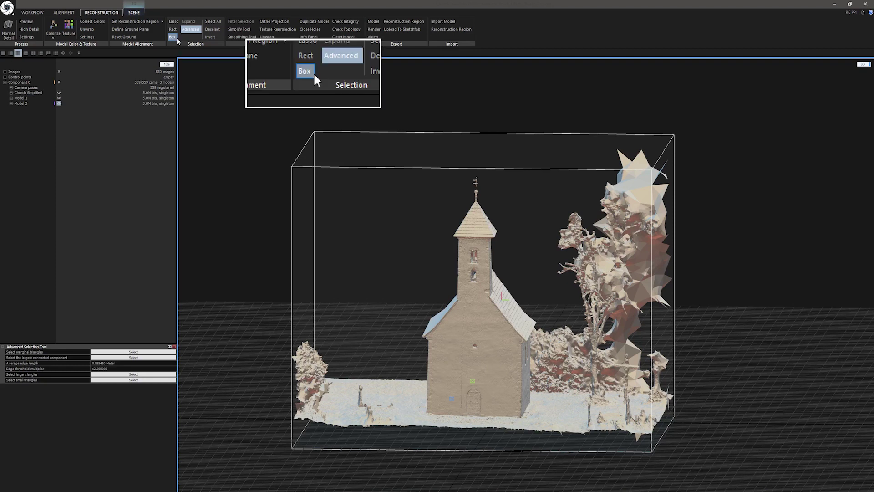
Create a 3D selection box and pull its top, sides and bottom in around the church
{"action": "left_click", "coordinate": [173, 37]}
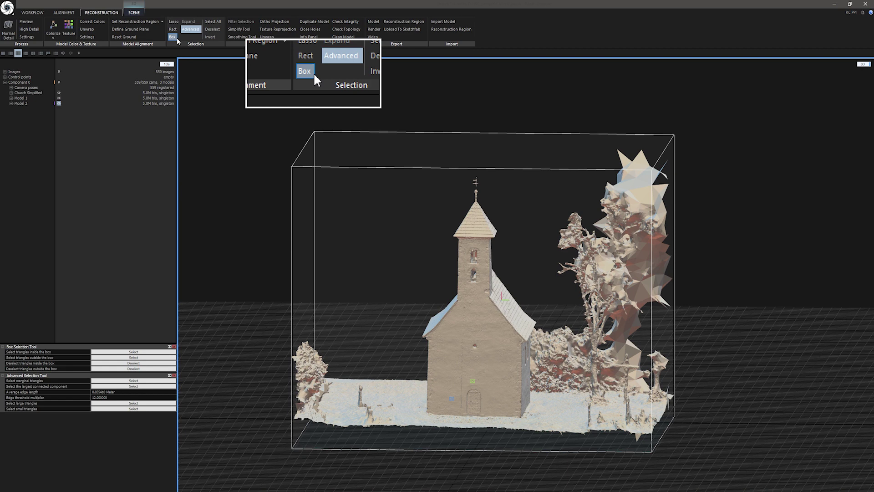
{"action": "left_click_drag", "start_coordinate": [484, 141], "coordinate": [563, 226]}
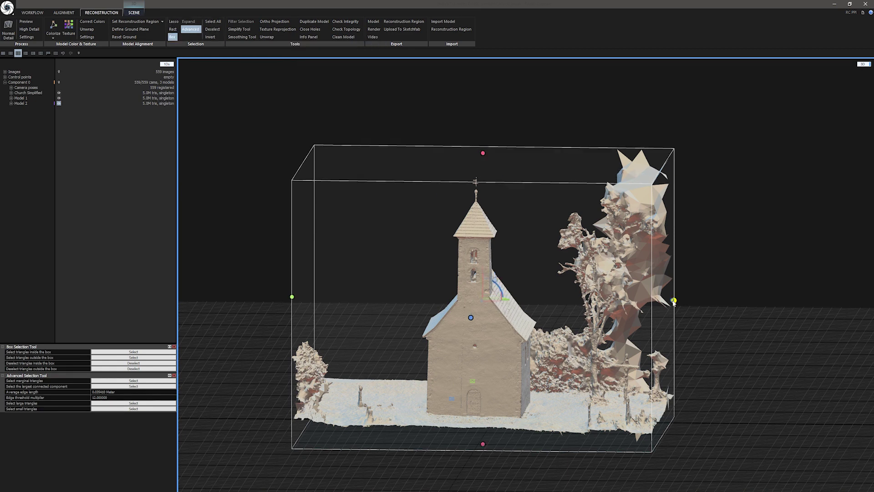
{"action": "left_click_drag", "start_coordinate": [674, 302], "coordinate": [547, 306]}
{"action": "left_click_drag", "start_coordinate": [292, 298], "coordinate": [402, 296]}
{"action": "left_click_drag", "start_coordinate": [473, 444], "coordinate": [474, 427]}
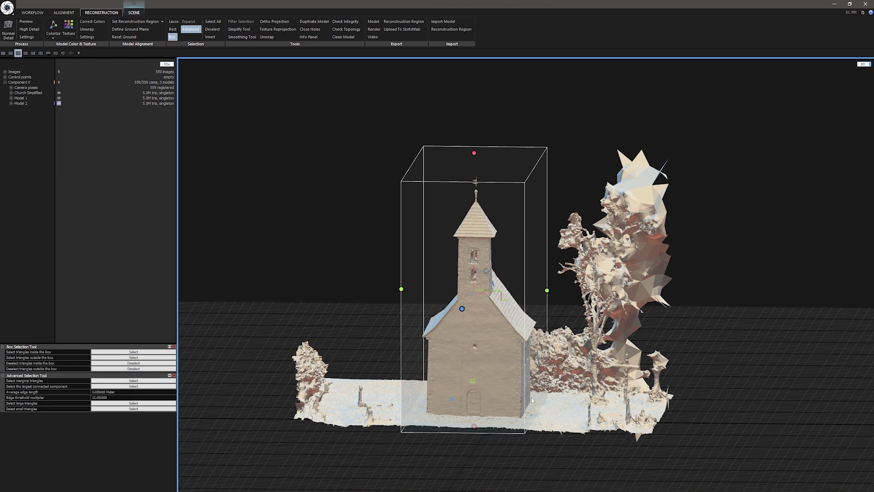
Trim the box sides in Num 5 front and Num 6 side views to exclude the tree
{"action": "key", "text": "KP_5"}
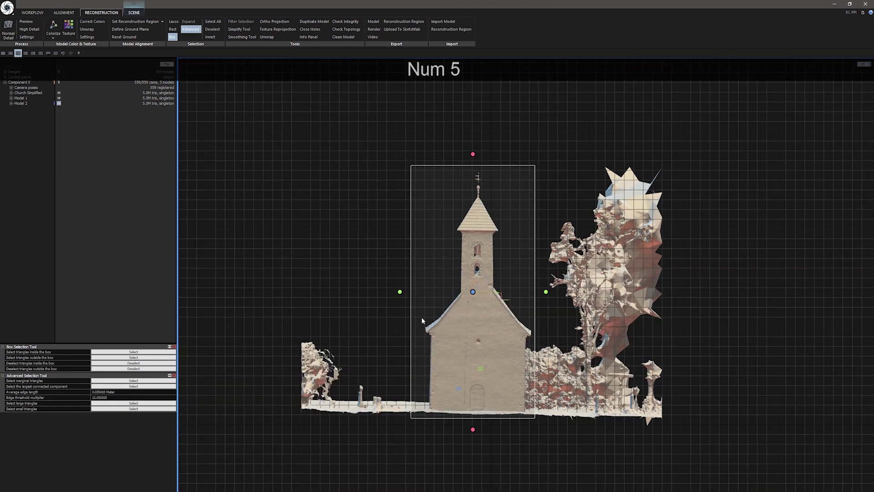
{"action": "left_click_drag", "start_coordinate": [401, 291], "coordinate": [412, 296]}
{"action": "key", "text": "KP_6"}
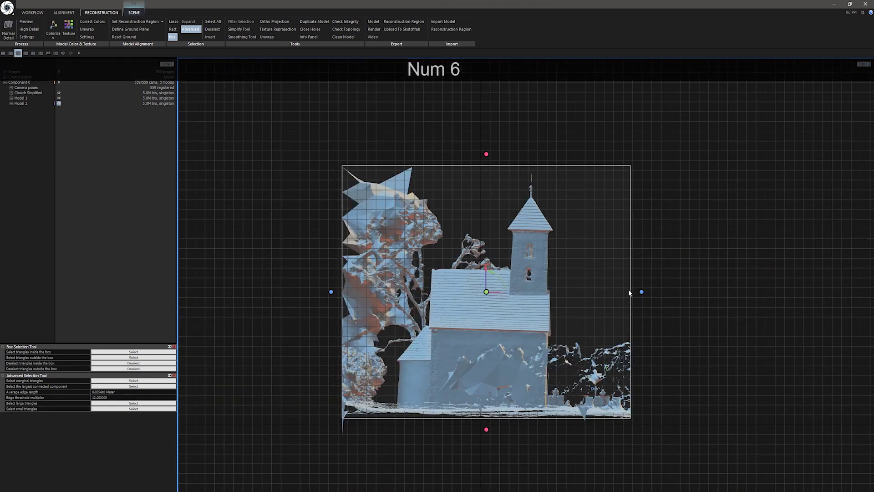
{"action": "left_click_drag", "start_coordinate": [631, 293], "coordinate": [568, 299]}
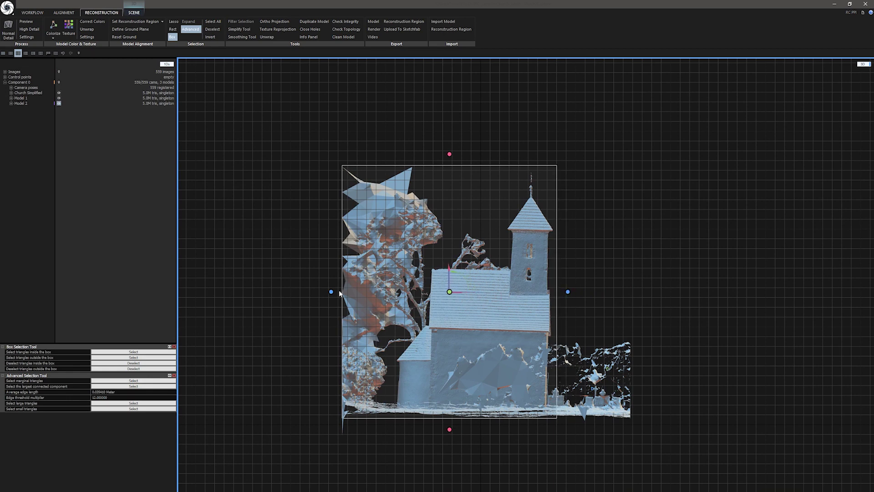
{"action": "left_click_drag", "start_coordinate": [339, 290], "coordinate": [387, 304]}
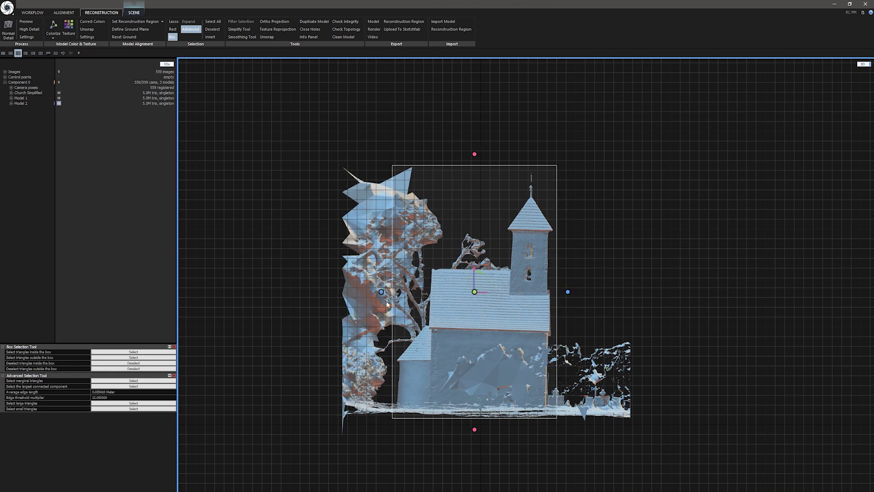
{"action": "key", "text": "KP_1"}
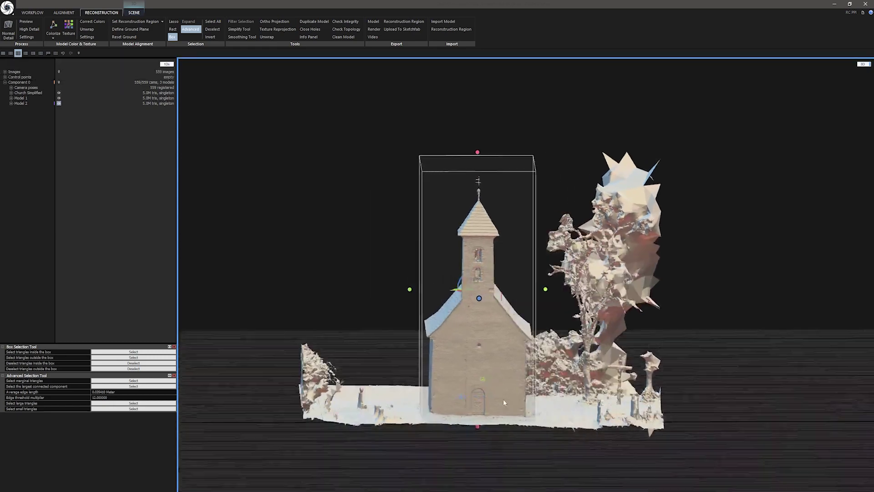
{"action": "mouse_move", "coordinate": [503, 399]}
{"action": "left_mouse_down"}
{"action": "mouse_move", "coordinate": [465, 405]}
{"action": "mouse_move", "coordinate": [517, 400]}
{"action": "left_mouse_up"}
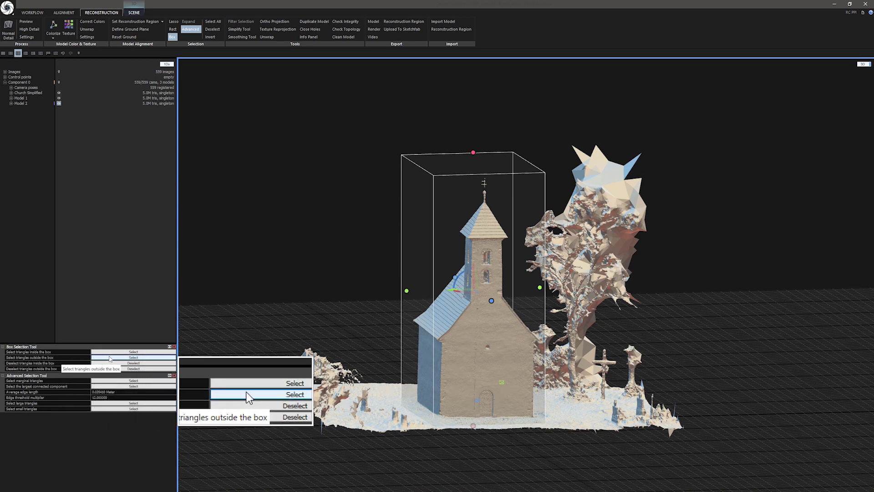
Filter out triangles outside the box into Model 3 of 2.7M triangles, then save
{"action": "left_click", "coordinate": [109, 358]}
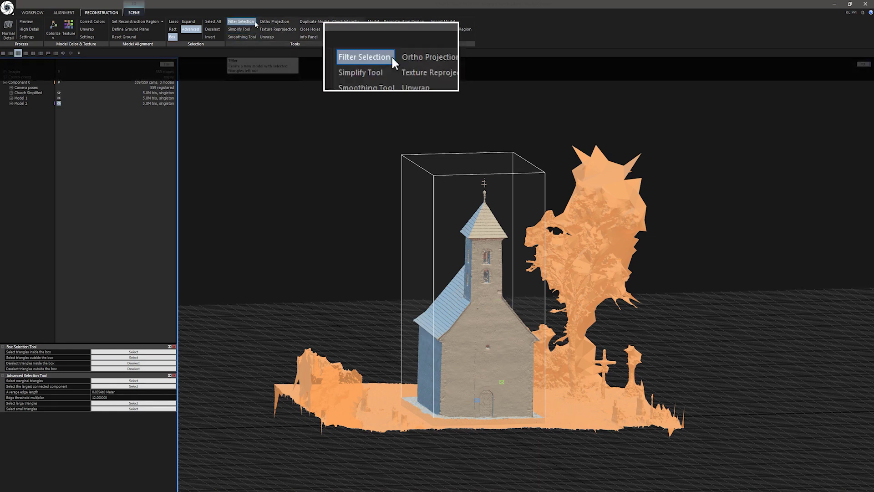
{"action": "left_click", "coordinate": [240, 22]}
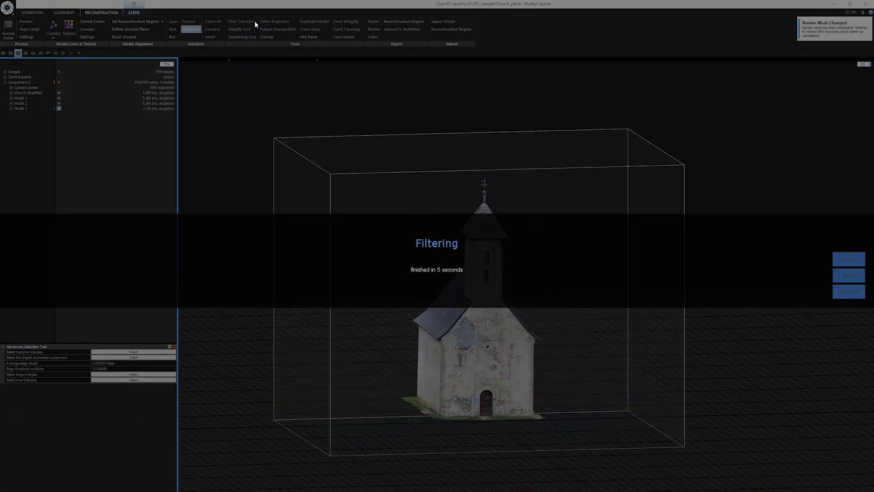
{"action": "key", "text": "ctrl+s"}
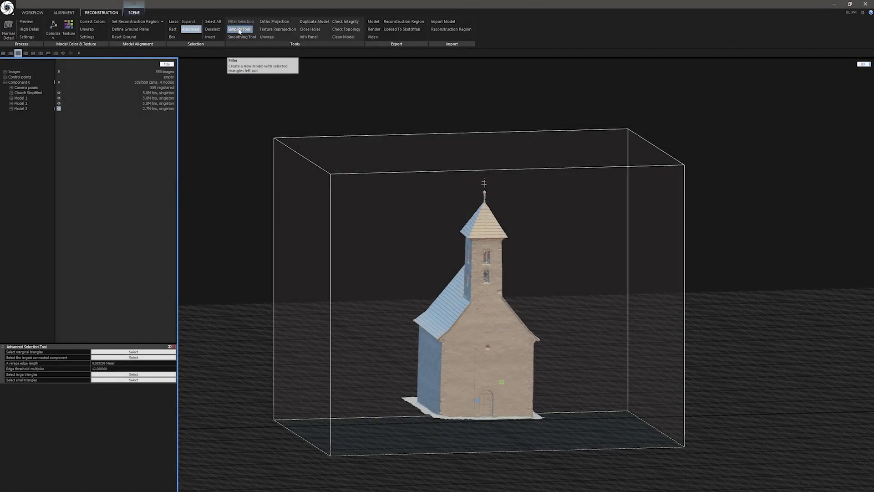
{"action": "mouse_move", "coordinate": [40, 101]}
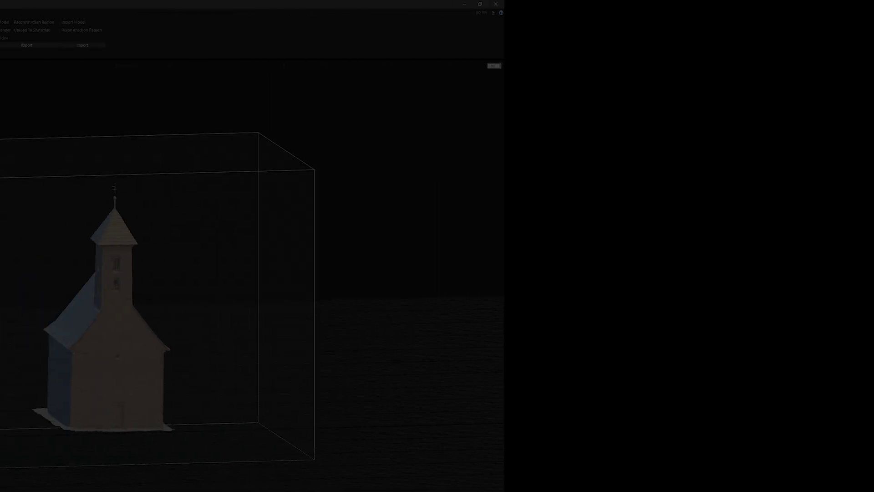
{"action": "left_click_drag", "start_coordinate": [575, 408], "coordinate": [612, 412]}
{"action": "scroll", "coordinate": [610, 410], "scroll_direction": "up", "scroll_amount": 6}
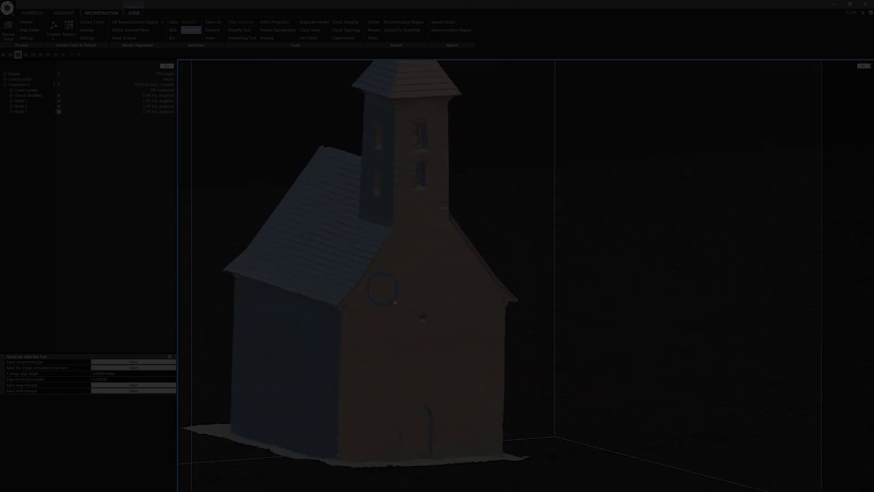
{"action": "scroll", "coordinate": [477, 424], "scroll_direction": "up", "scroll_amount": 5}
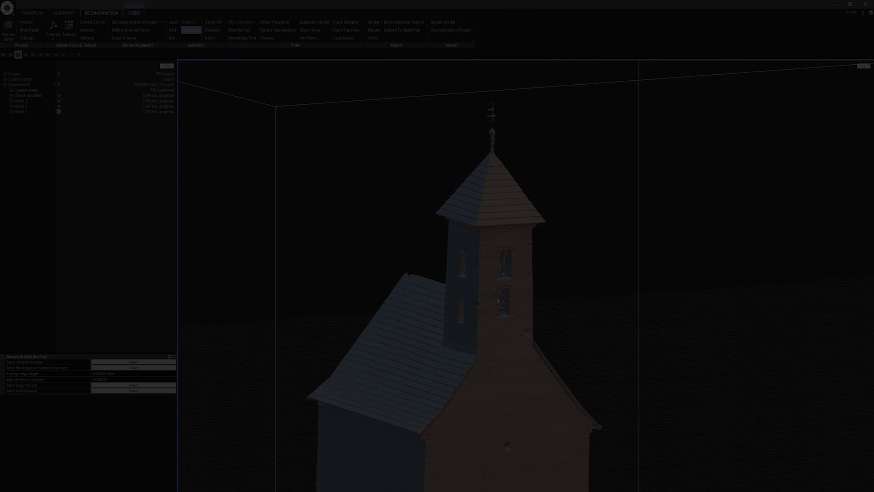